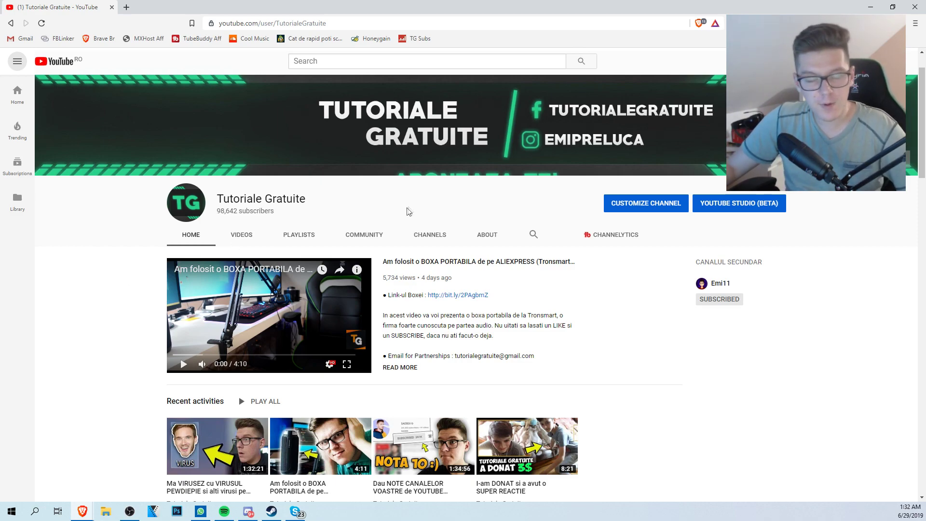
left_click_drag(218, 210, 237, 211)
left_click(282, 211)
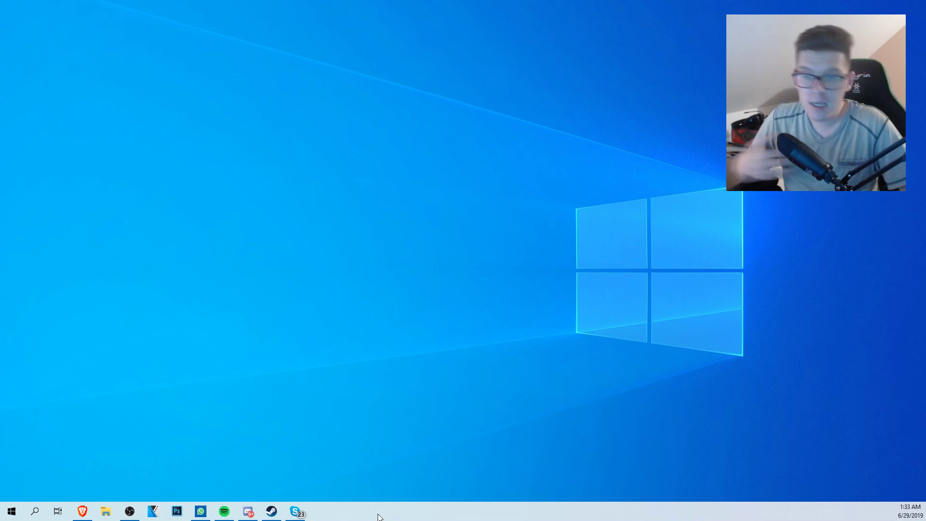
Look through the installed apps in the Start menu and close it
left_click(12, 511)
scroll(72, 314, "down", 5)
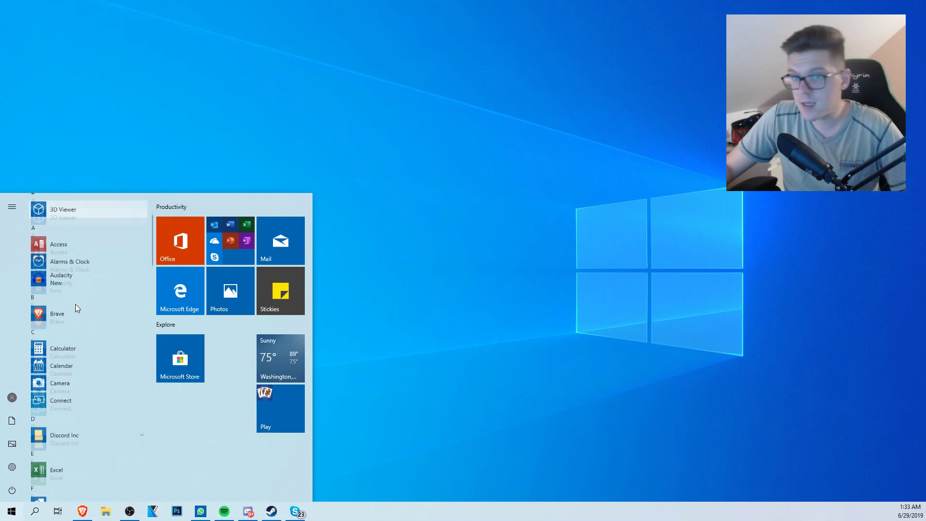
left_click(320, 161)
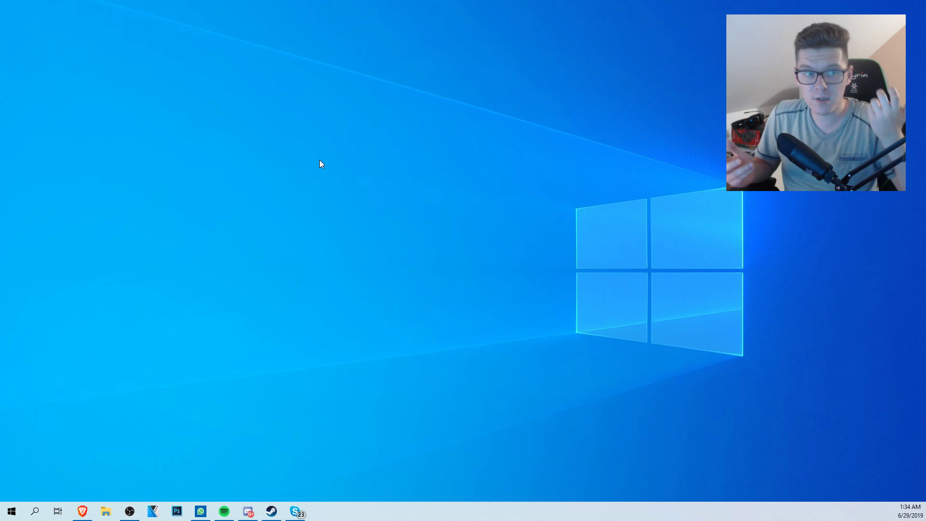
Choose Light as the Windows color mode in the desktop's personalization settings and close Settings
right_click(400, 188)
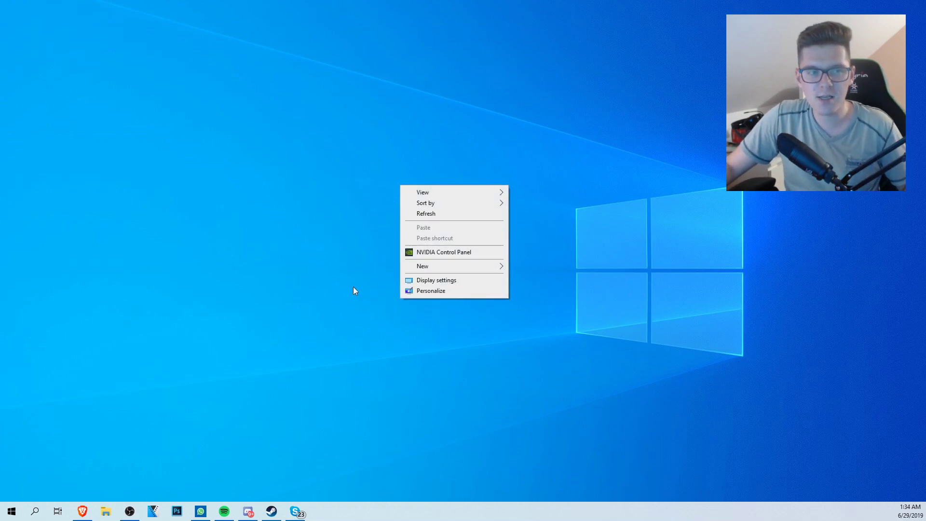
left_click(428, 290)
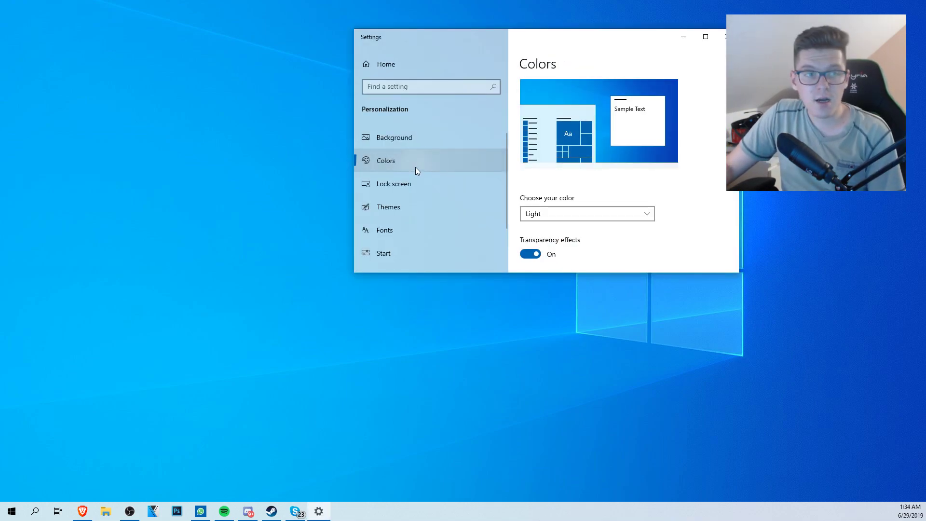
left_click(554, 214)
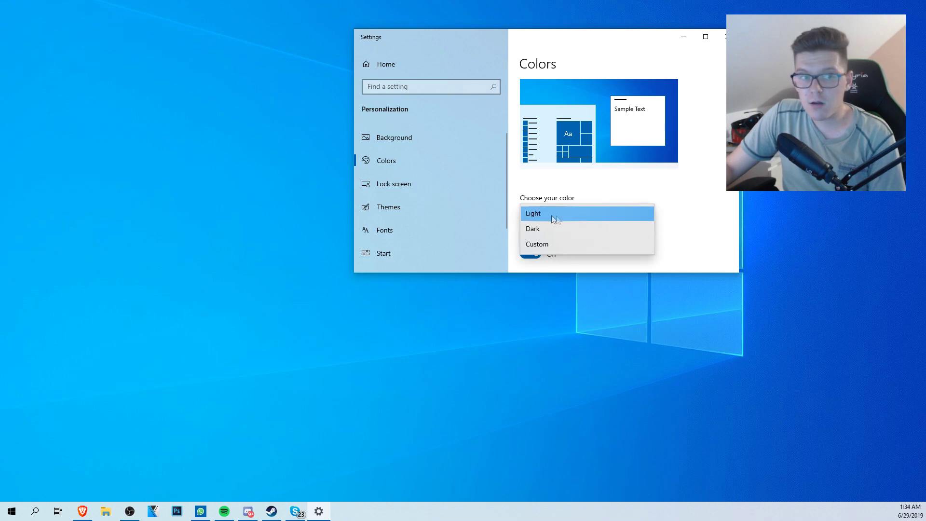
left_click(559, 215)
left_click(723, 37)
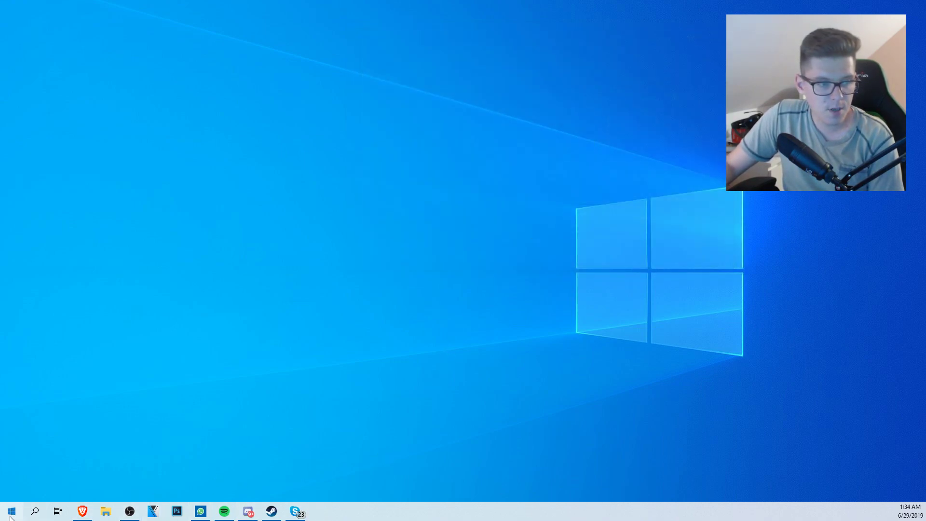
key("super")
left_click(419, 289)
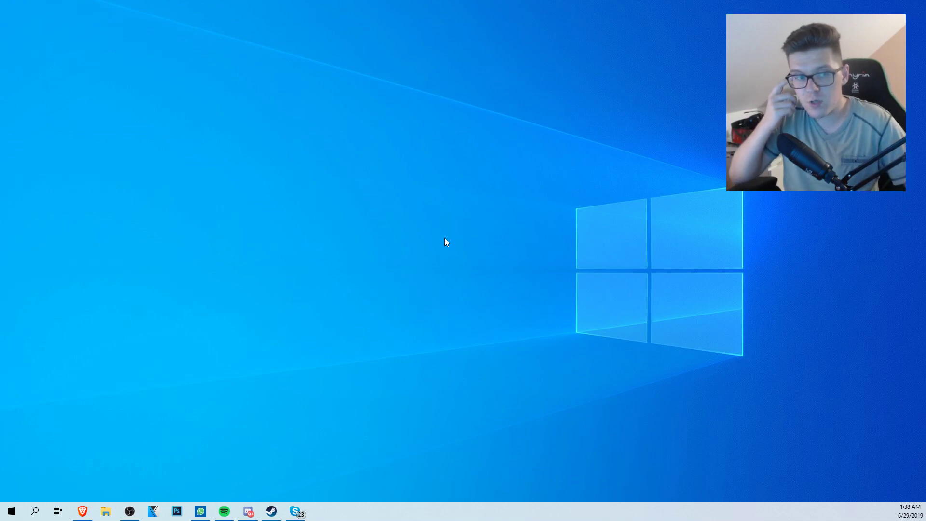
Search Windows for "windows sandbox" and clear the search text
left_click(35, 511)
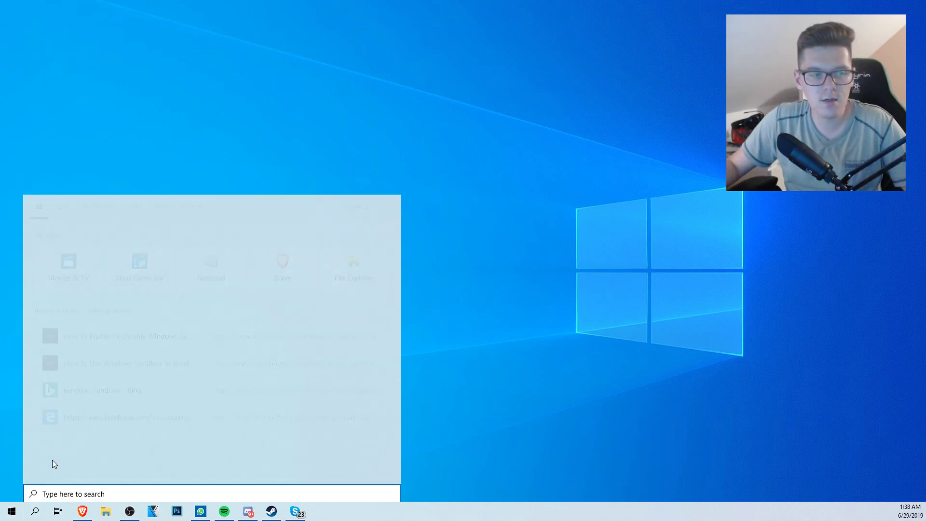
type("windows")
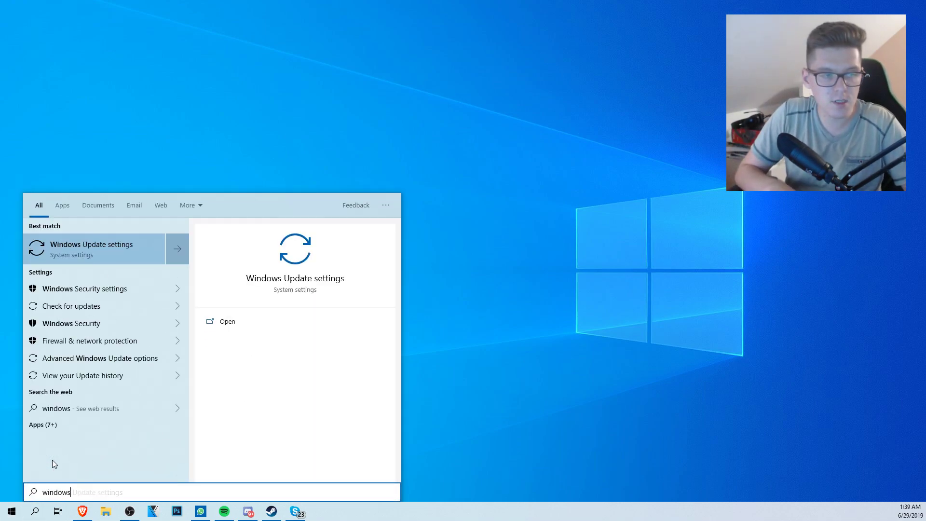
type(" sandbox")
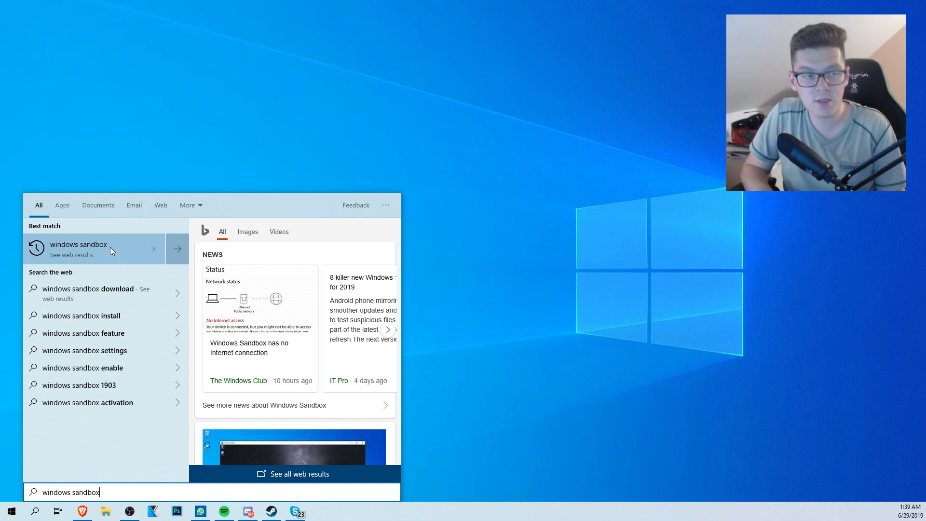
key("ctrl+a")
key("BackSpace")
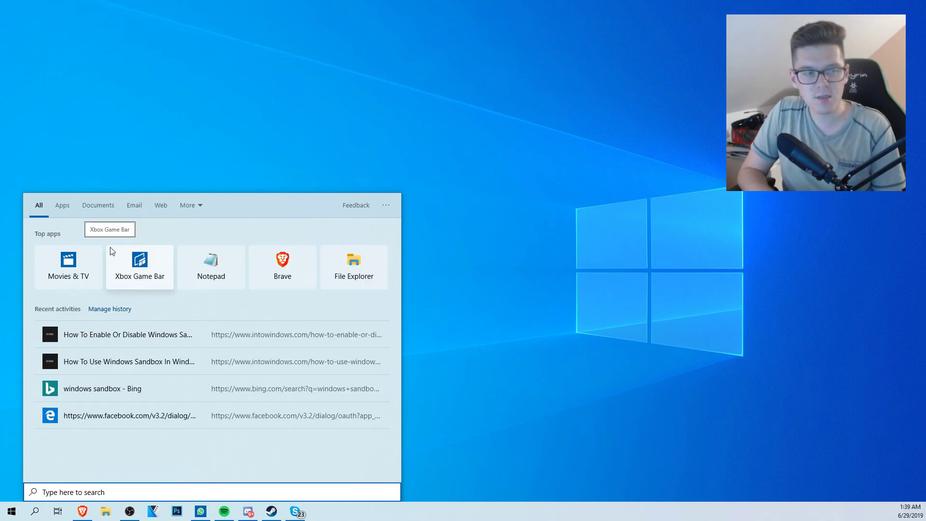
Open Programs and Features with appwiz.cpl and bring up the list of optional Windows features
type("appwiz.cpl")
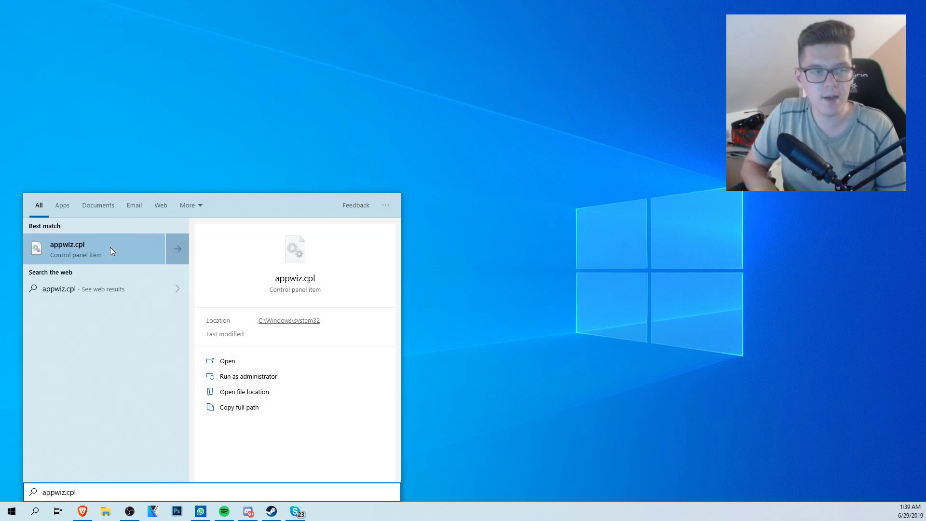
key("Return")
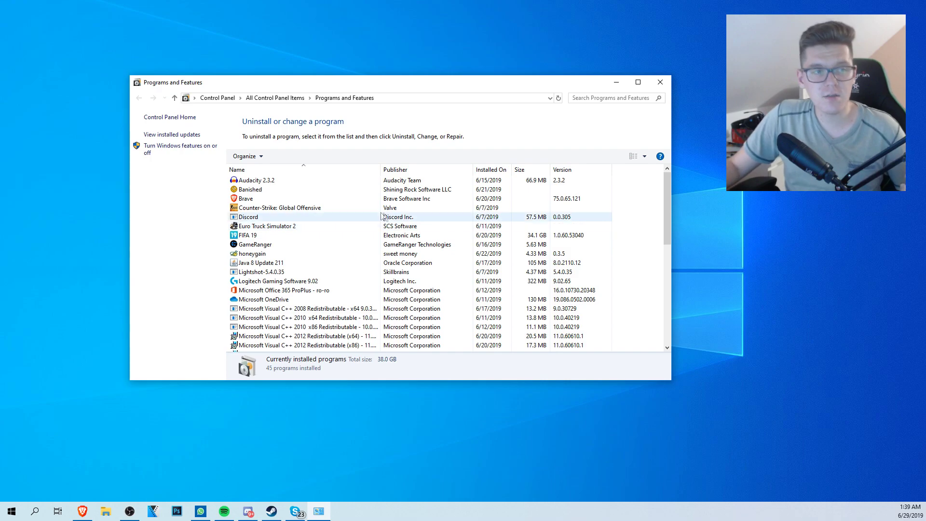
left_click(193, 150)
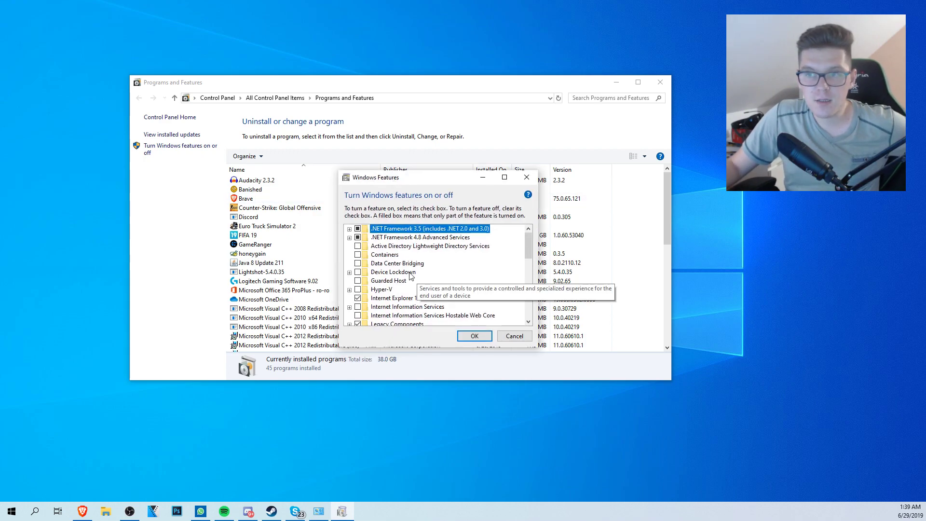
Turn on the Windows Sandbox feature and confirm the change
scroll(402, 265, "down", 8)
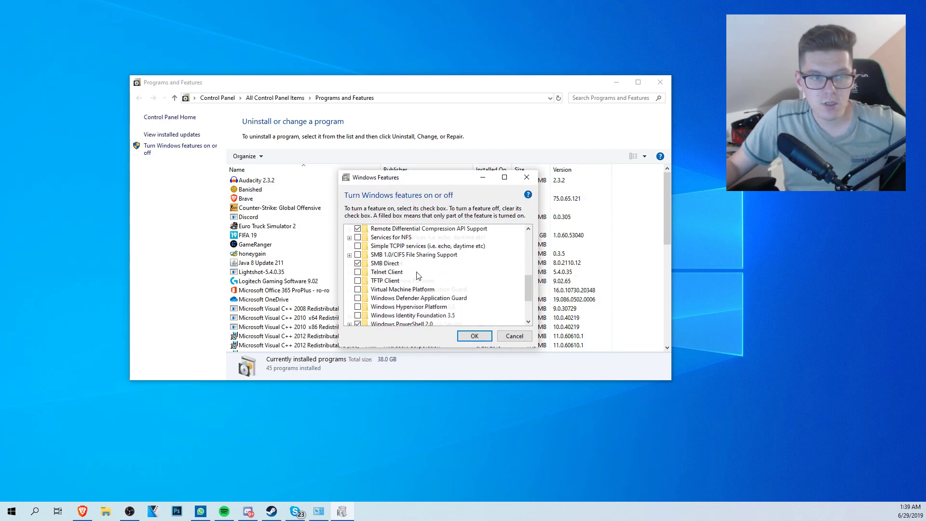
scroll(432, 263, "down", 2)
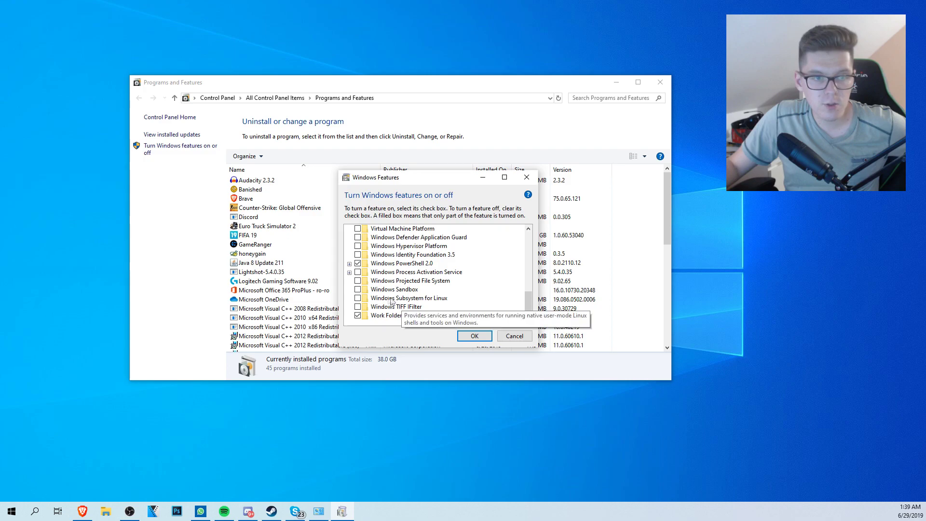
left_click(358, 290)
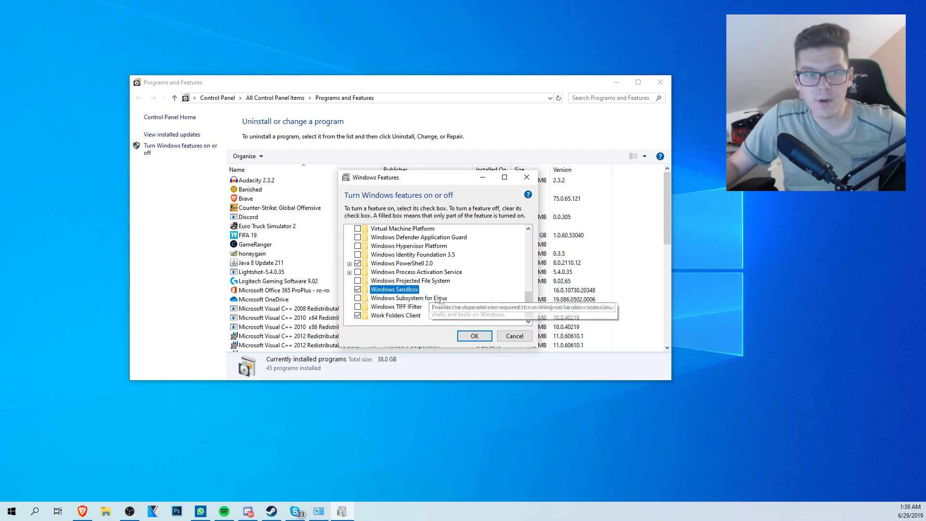
left_click(473, 336)
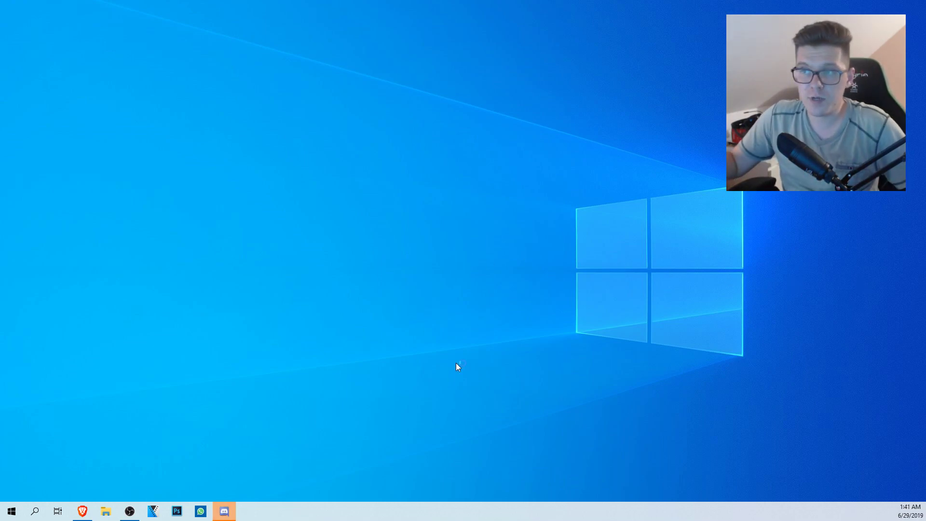
Search Windows for "windows sand" and launch the Windows Sandbox app
key("super+s")
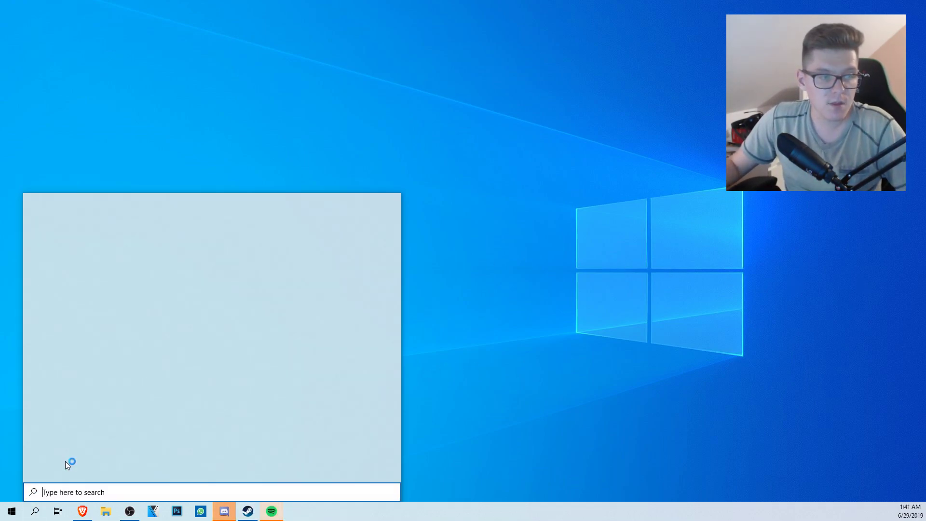
type("windows sand")
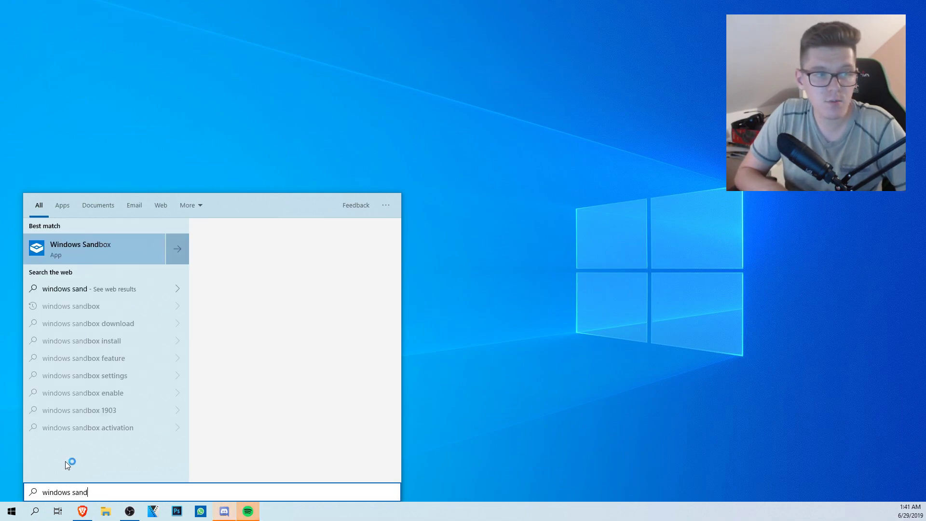
key("Return")
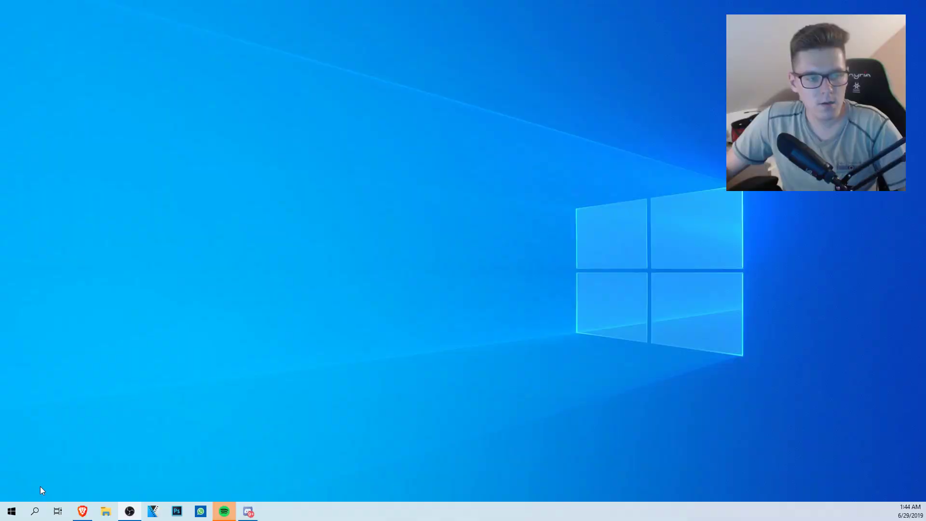
Find the Troubleshoot page in Windows Settings by searching for "trou", and enlarge and reposition the window
key("super")
left_click(19, 464)
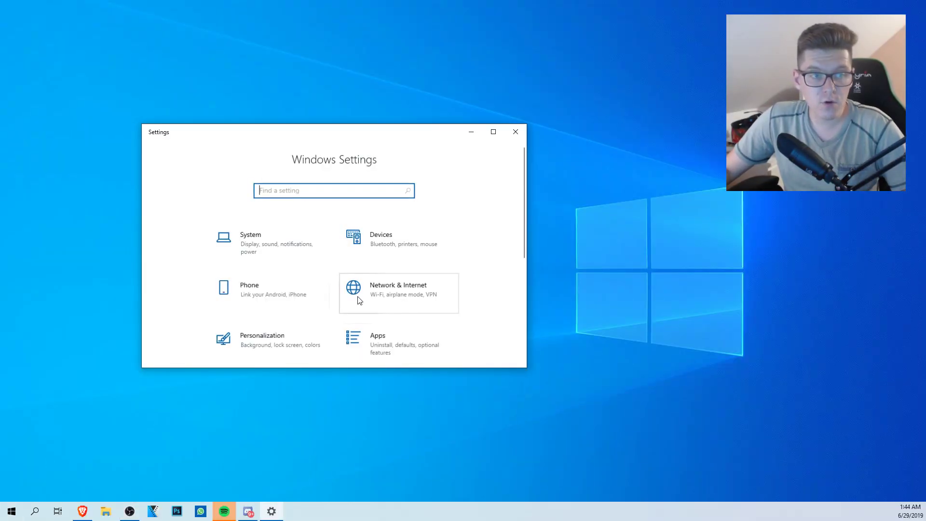
type("trou")
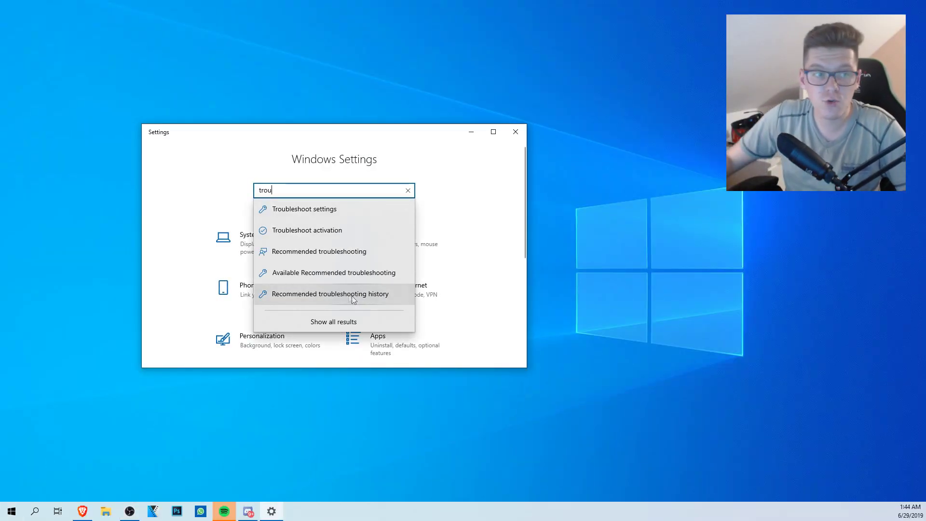
left_click(335, 211)
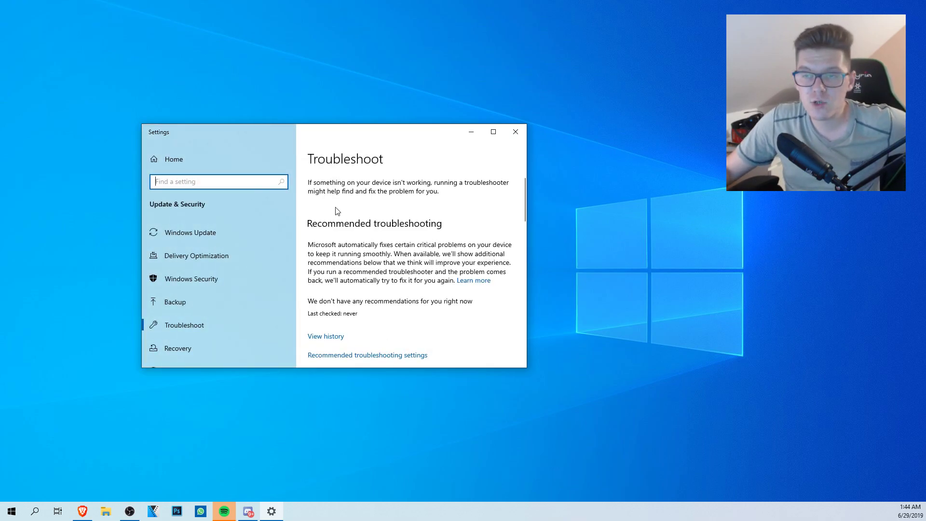
left_click_drag(528, 369, 728, 459)
left_click_drag(443, 135, 487, 86)
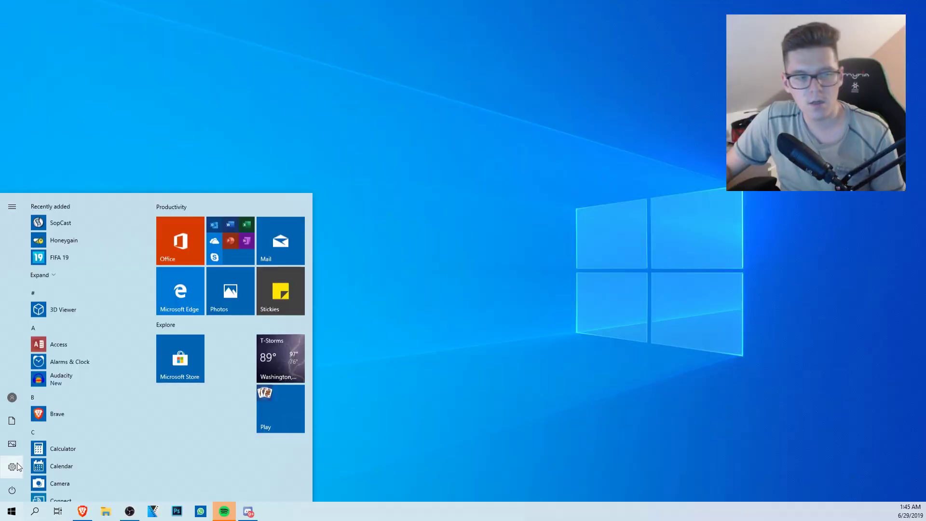
Open the Update & Security section of Windows Settings
left_click(12, 496)
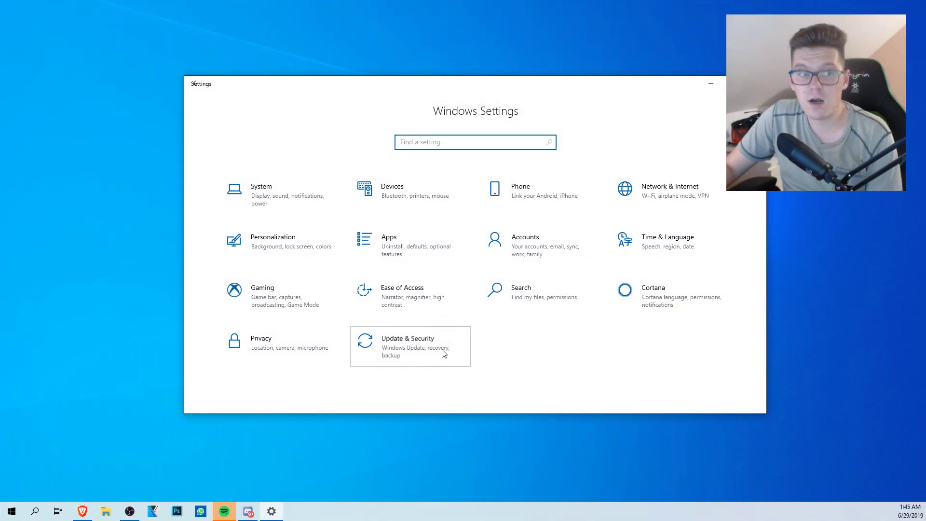
left_click(443, 353)
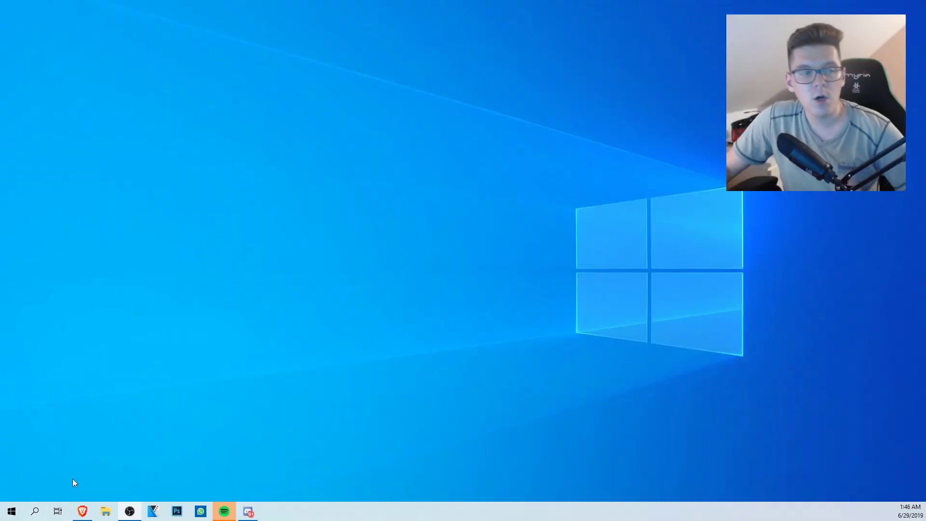
Search the web for "tutoriale gratuite" from Windows search and open the Tutoriale Gratuite YouTube result
left_click(35, 510)
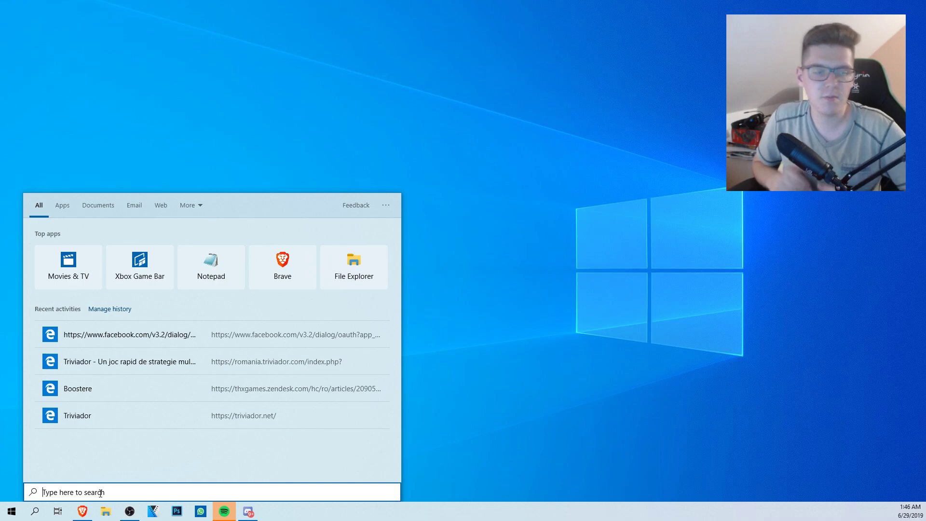
type("tutoriale")
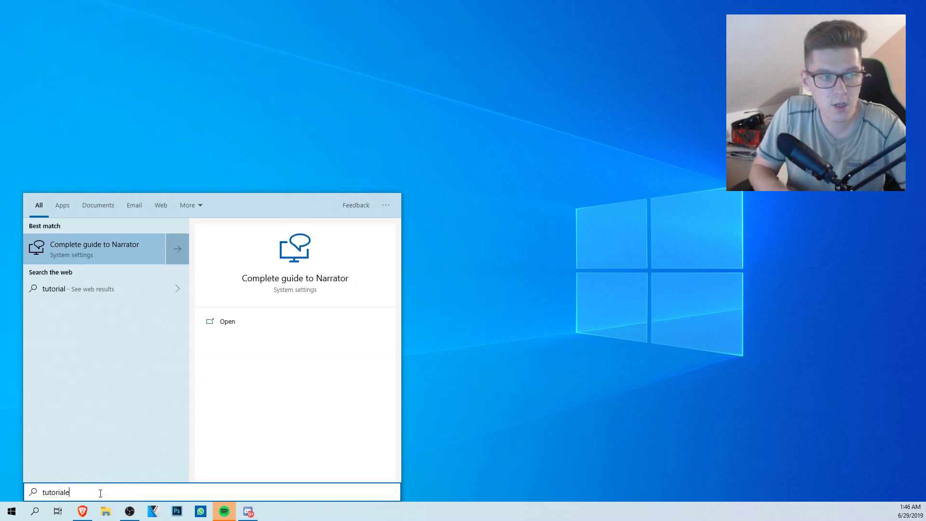
type(" gratis")
key("Return")
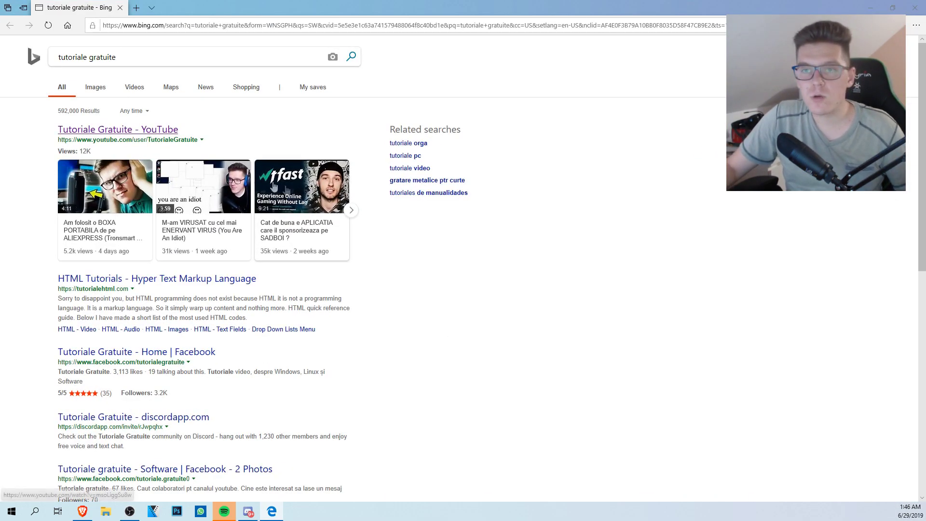
left_click(101, 131)
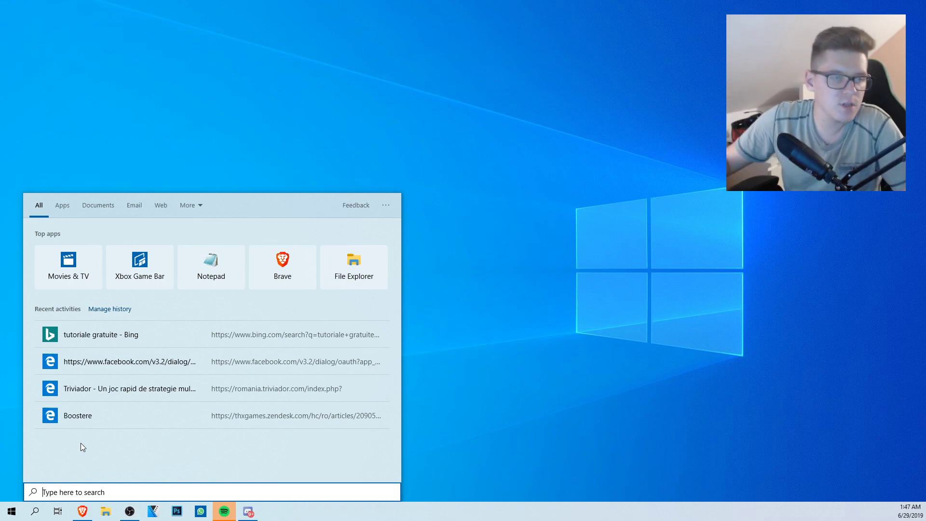
left_click(316, 516)
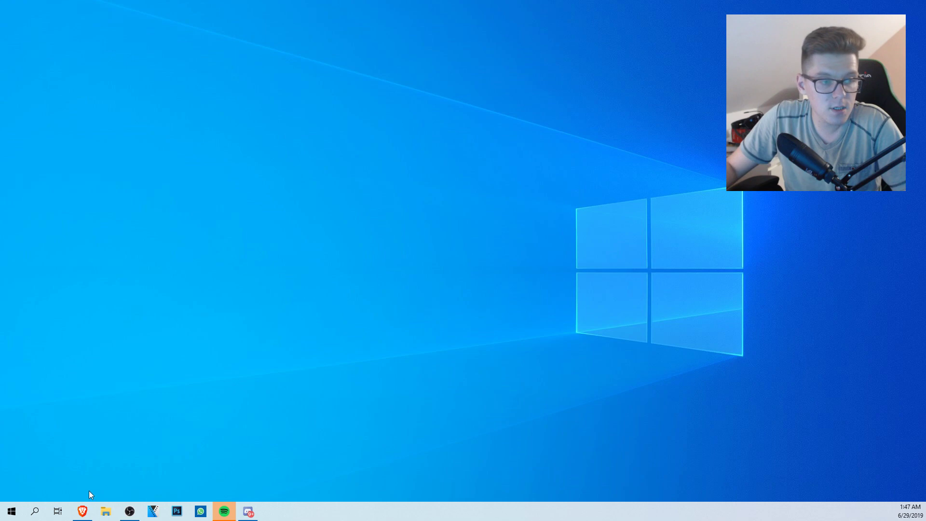
left_click(35, 511)
left_click(471, 444)
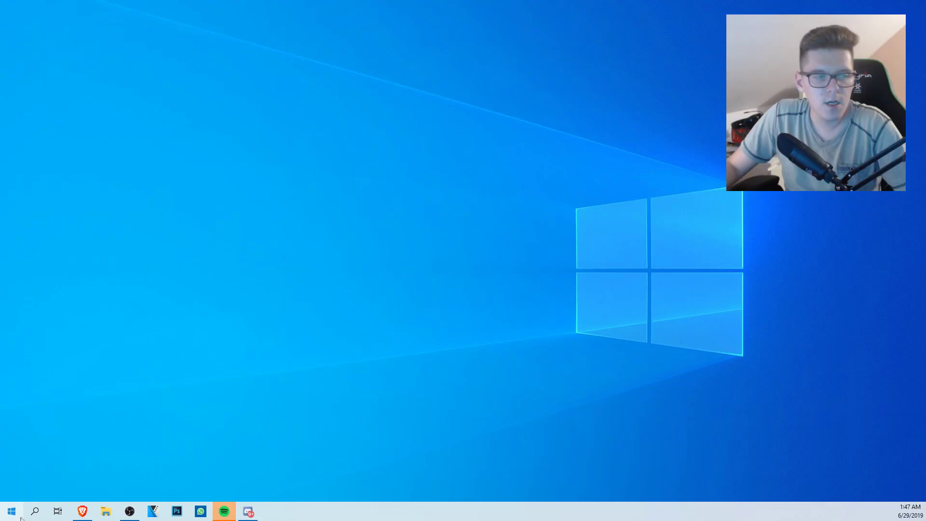
Open the Cursor & pointer page under Ease of Access in Windows Settings
left_click(20, 516)
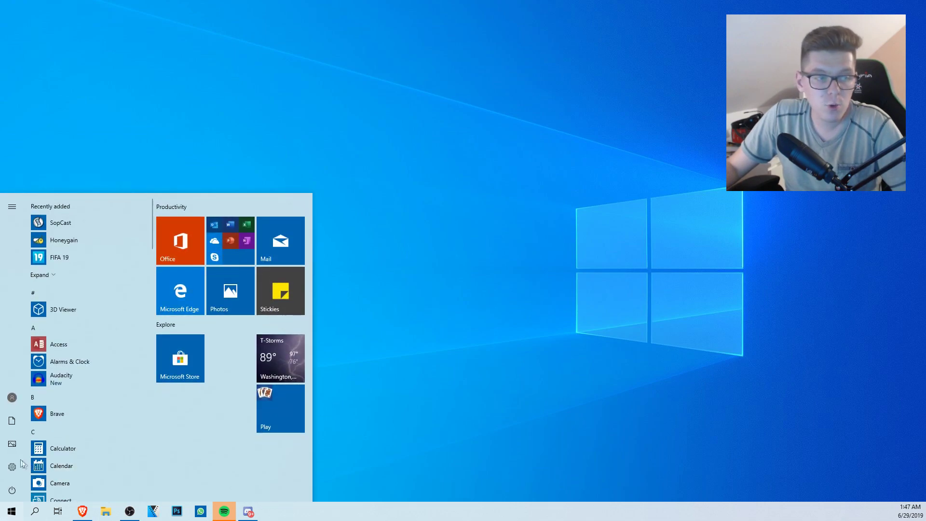
left_click(12, 468)
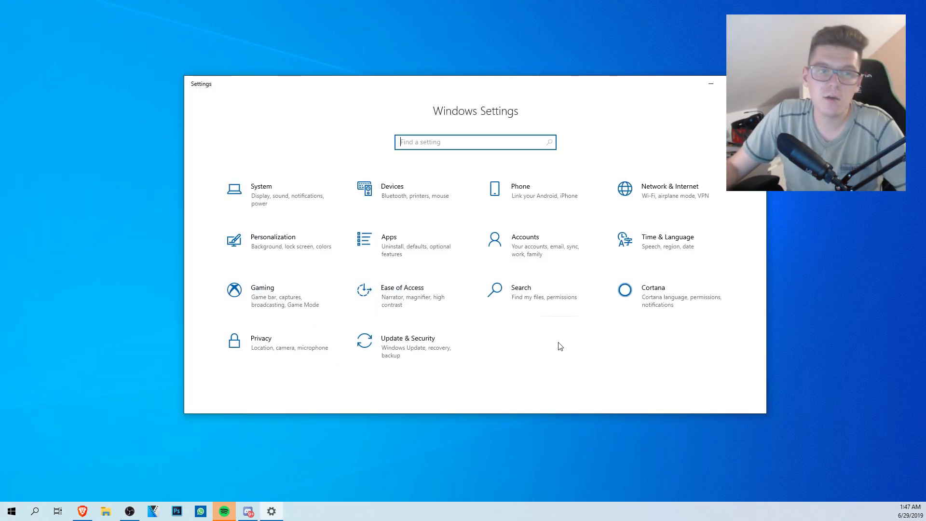
left_click(405, 306)
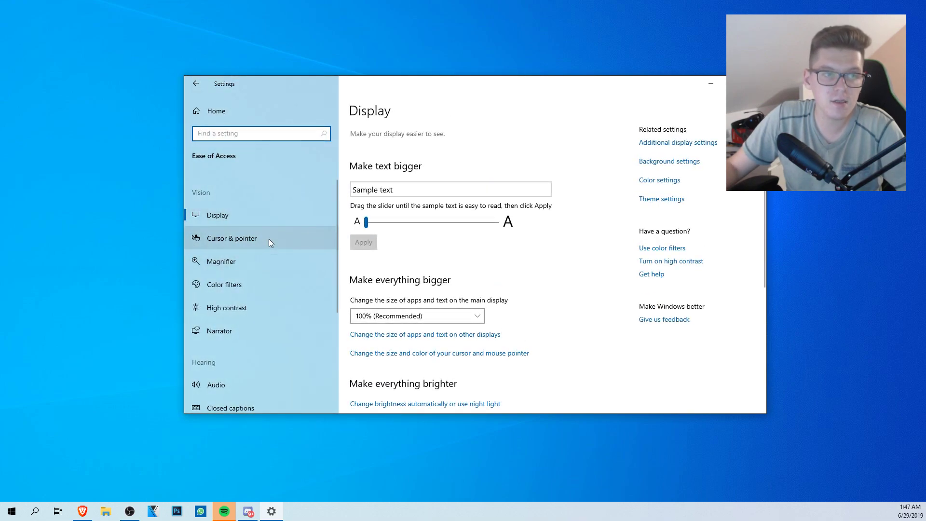
left_click(230, 240)
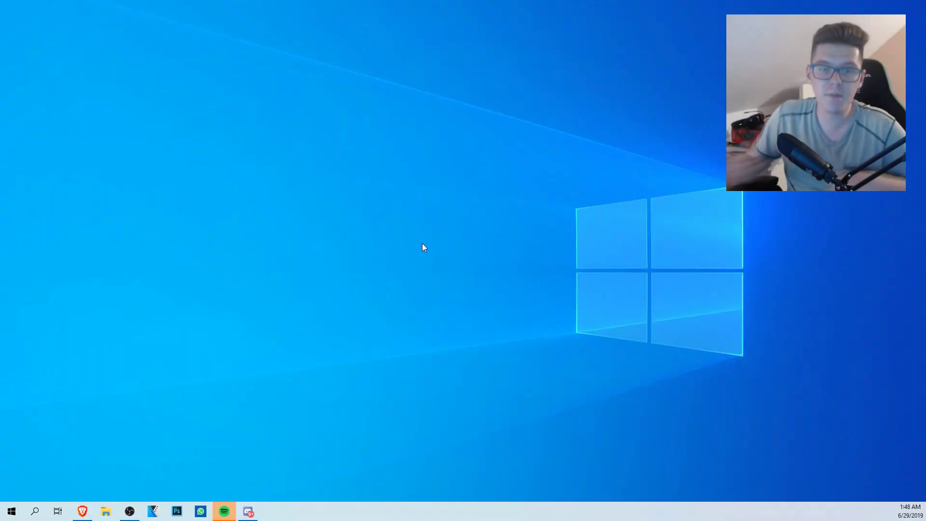
View the calendar from the taskbar clock and close it
left_click(905, 510)
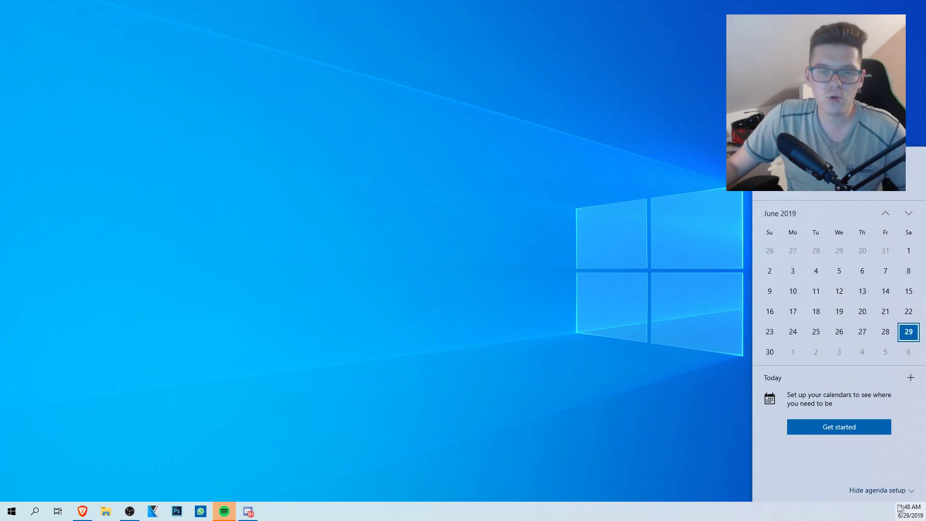
left_click(668, 436)
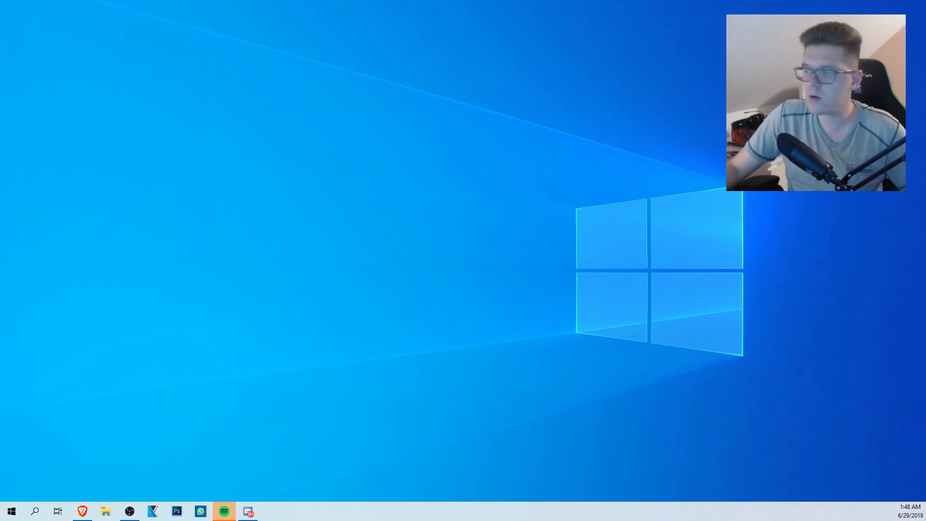